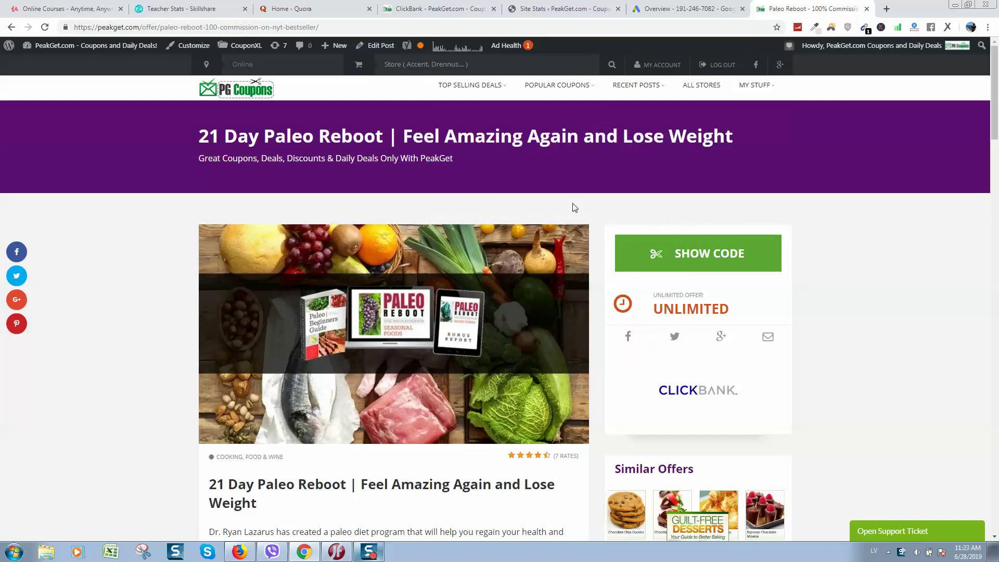
# Open the Paleo Reboot VIEW DEAL link on PeakGet in a new tab
pyautogui.scroll(-8, 374, 204)
pyautogui.scroll(6, 407, 164)
pyautogui.scroll(2, 408, 166)
pyautogui.scroll(-3, 245, 240)
pyautogui.scroll(-2, 367, 330)
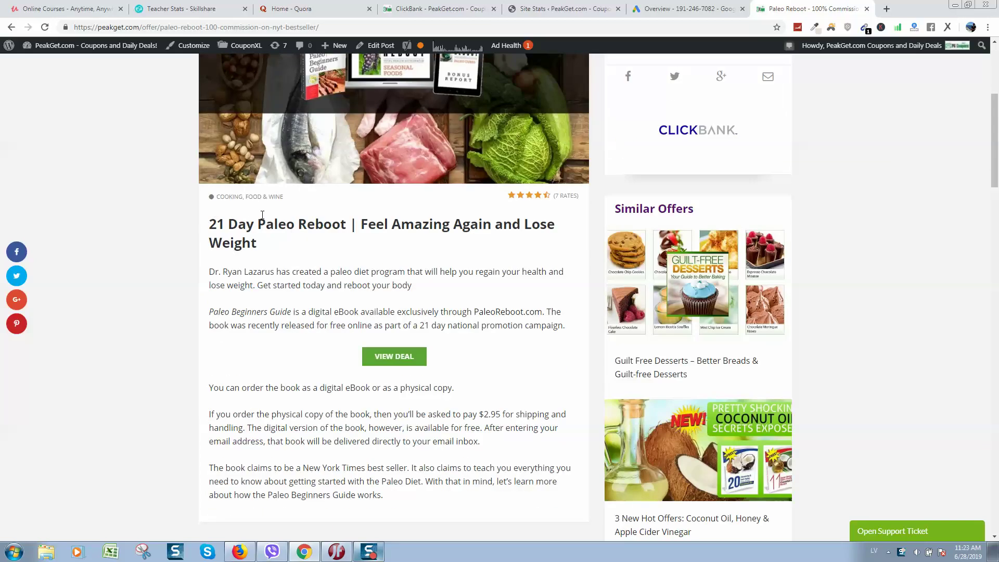
pyautogui.scroll(-2, 295, 277)
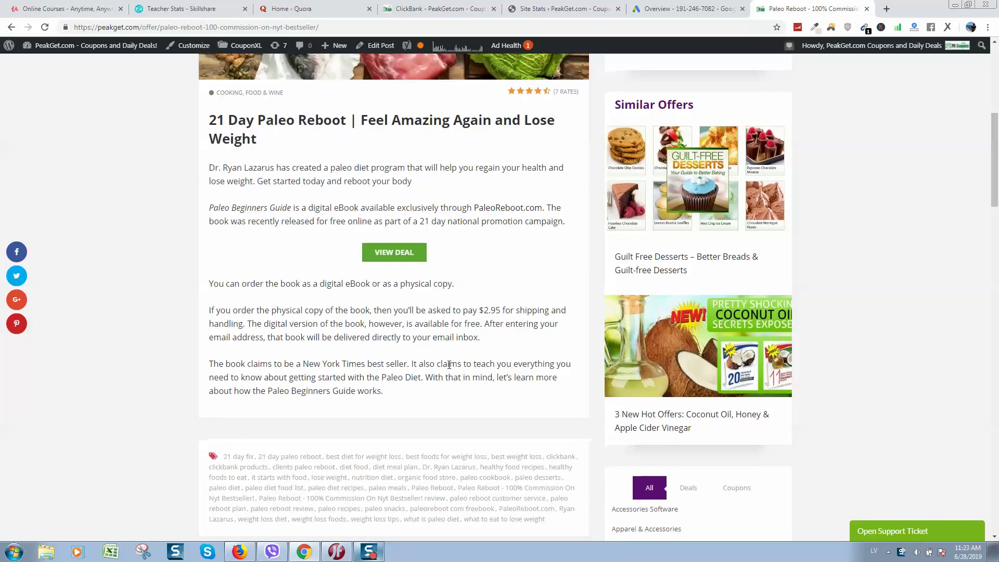
pyautogui.scroll(3, 426, 262)
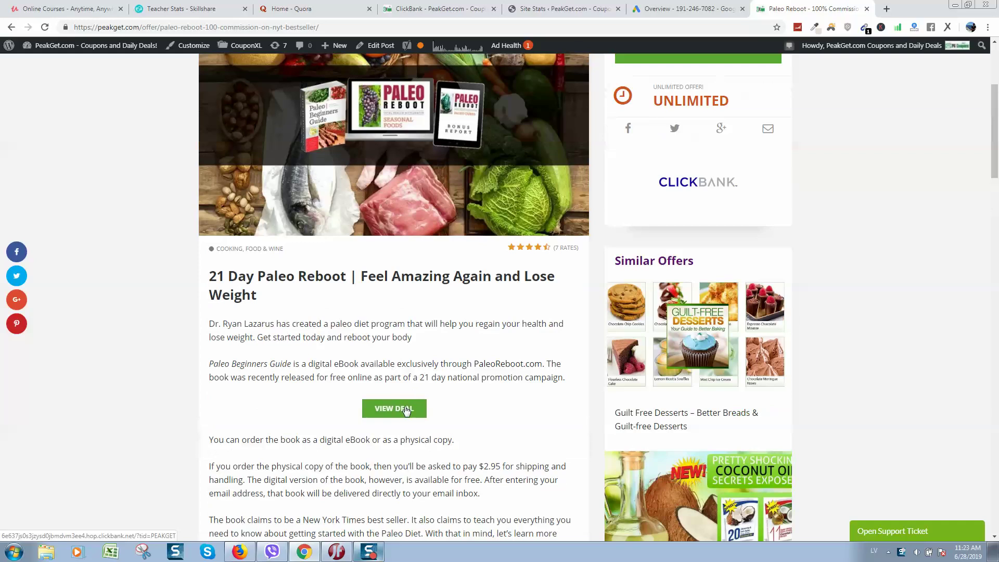
pyautogui.rightClick(409, 409)
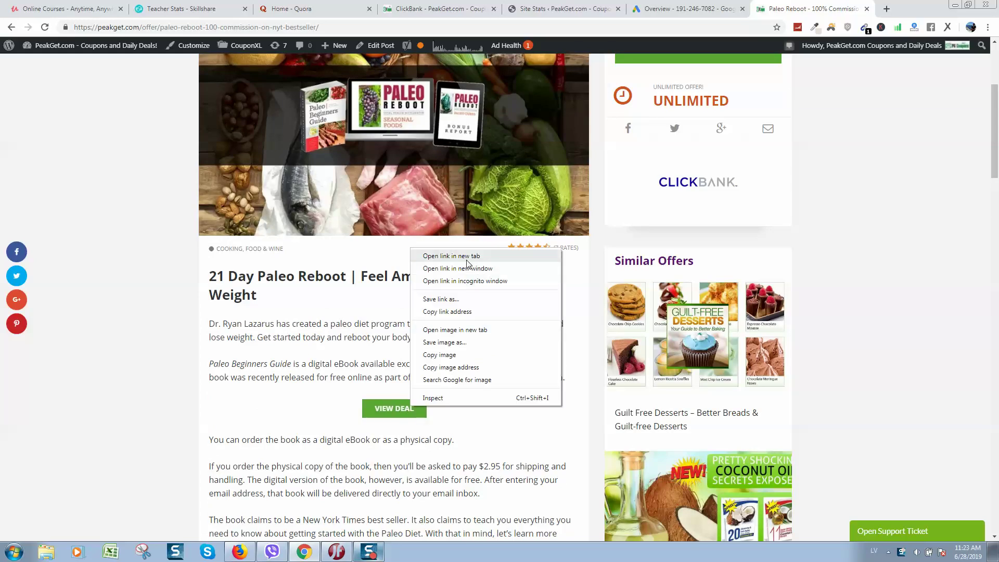
pyautogui.click(442, 255)
# Preview the free-book page, pause its video, close it, and go to the Google Ads overview
pyautogui.click(878, 7)
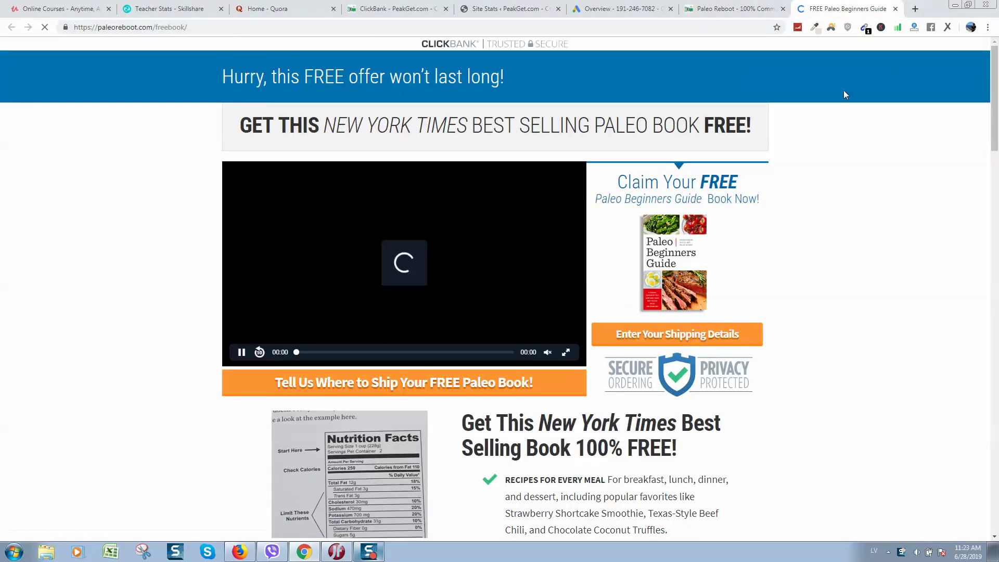
pyautogui.click(240, 353)
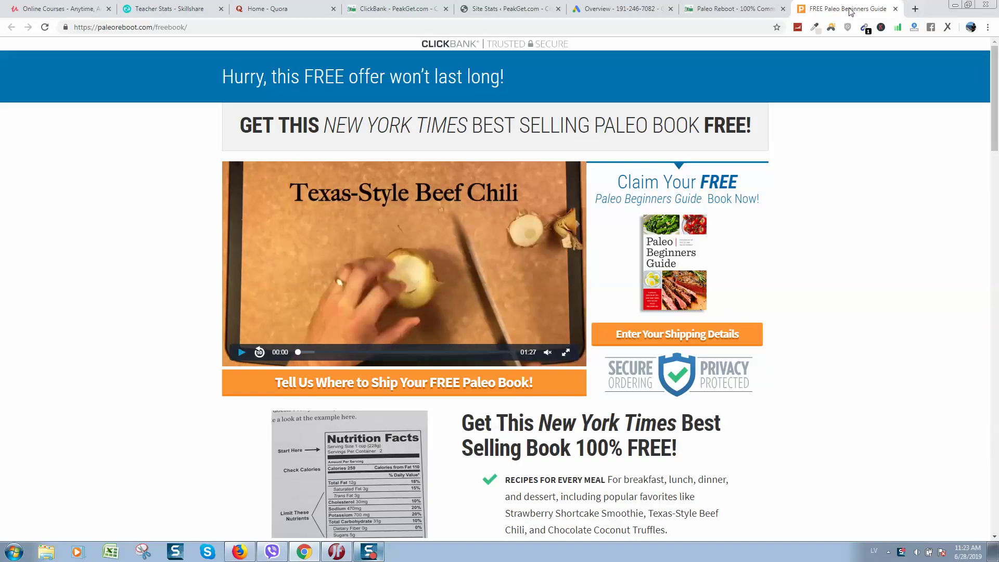
pyautogui.click(895, 9)
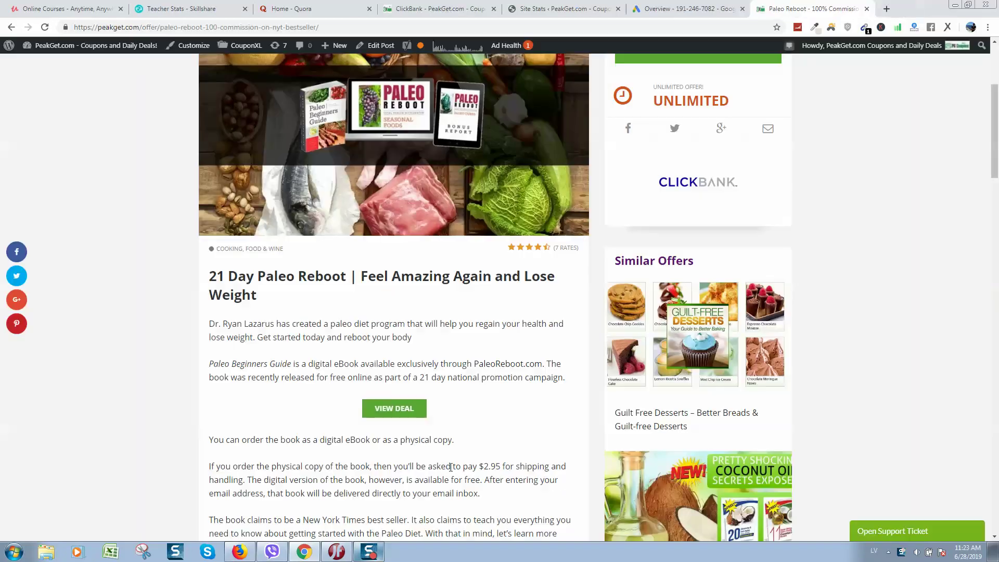
pyautogui.scroll(4, 722, 212)
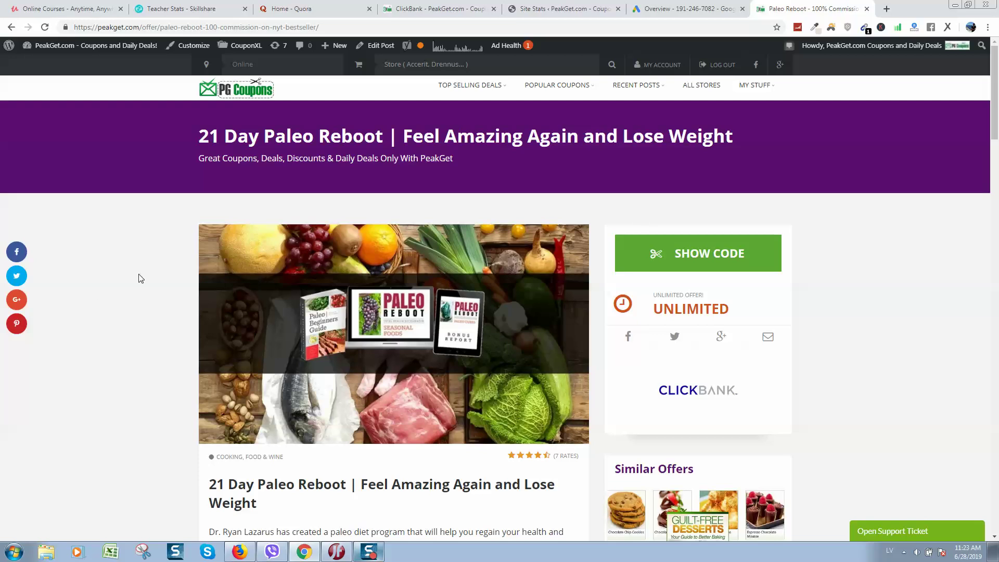
pyautogui.scroll(-3, 233, 248)
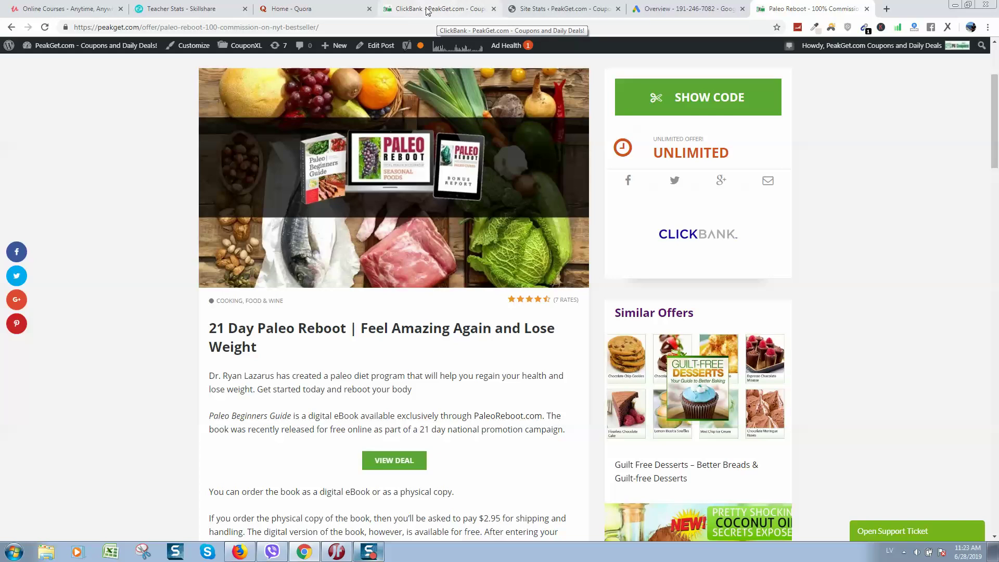
pyautogui.click(677, 10)
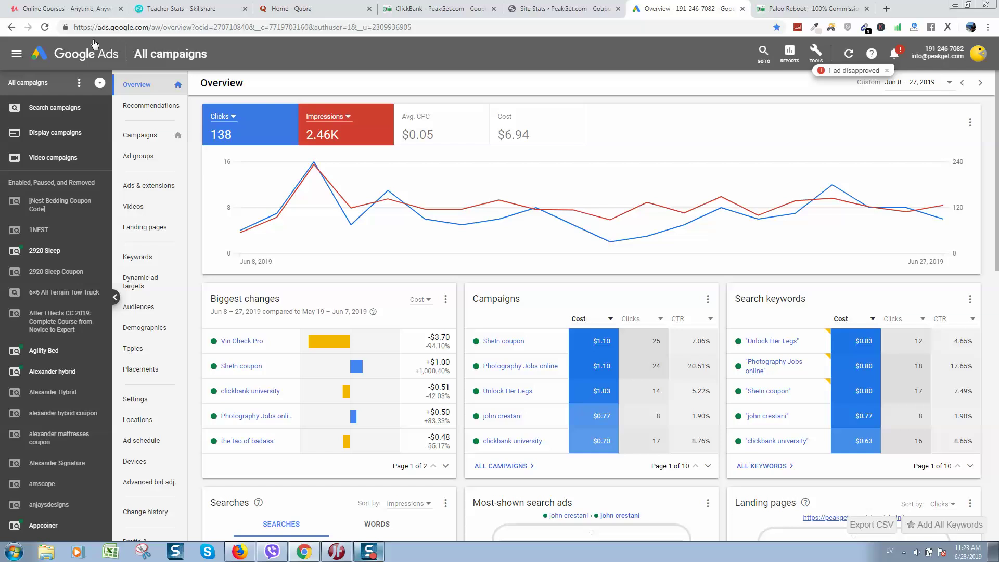
# From the All campaigns list, start a brand new campaign with the + button
pyautogui.click(145, 137)
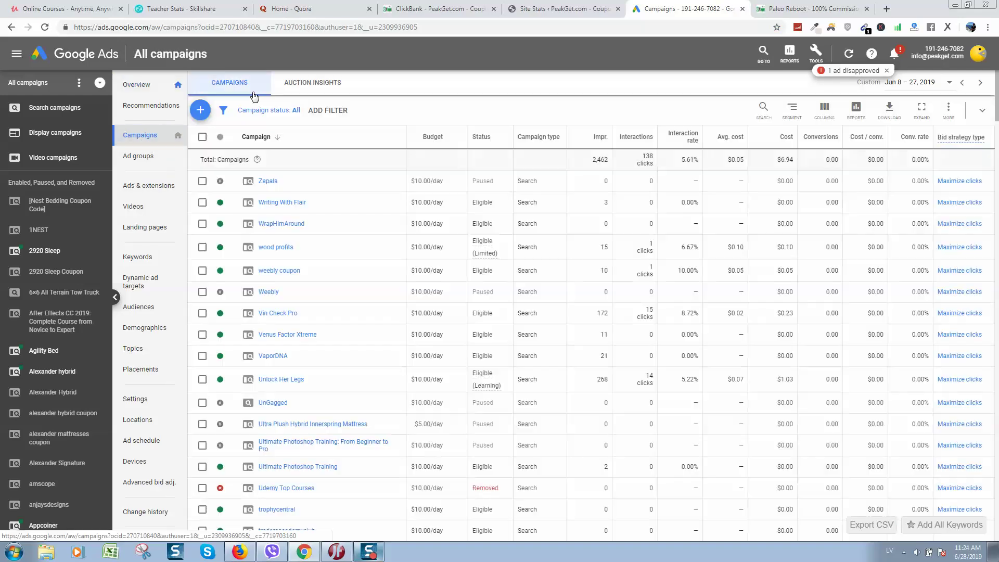
pyautogui.click(198, 112)
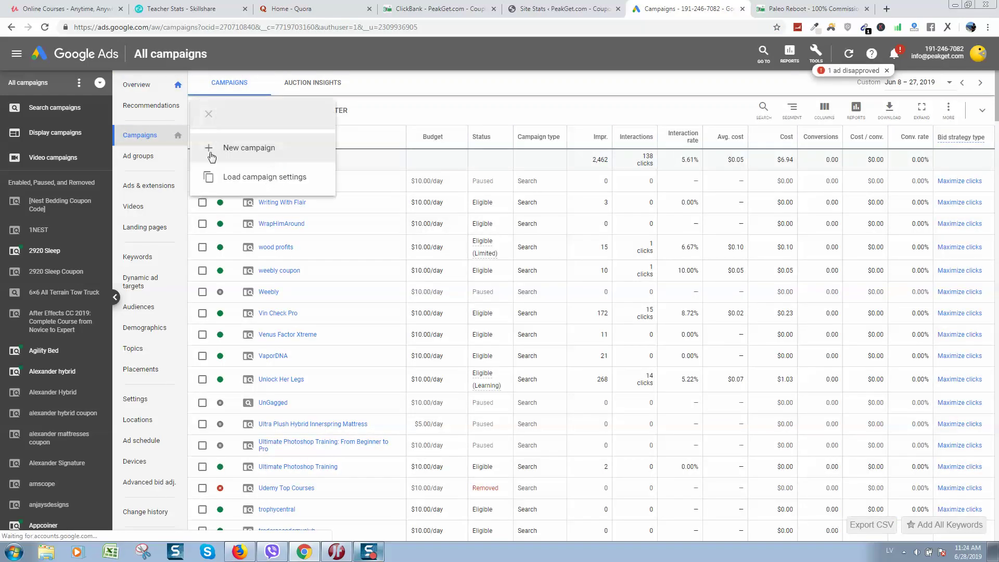
pyautogui.click(278, 151)
# Open the VIEW DEAL free-book landing page in a new tab and select its web address
pyautogui.click(801, 8)
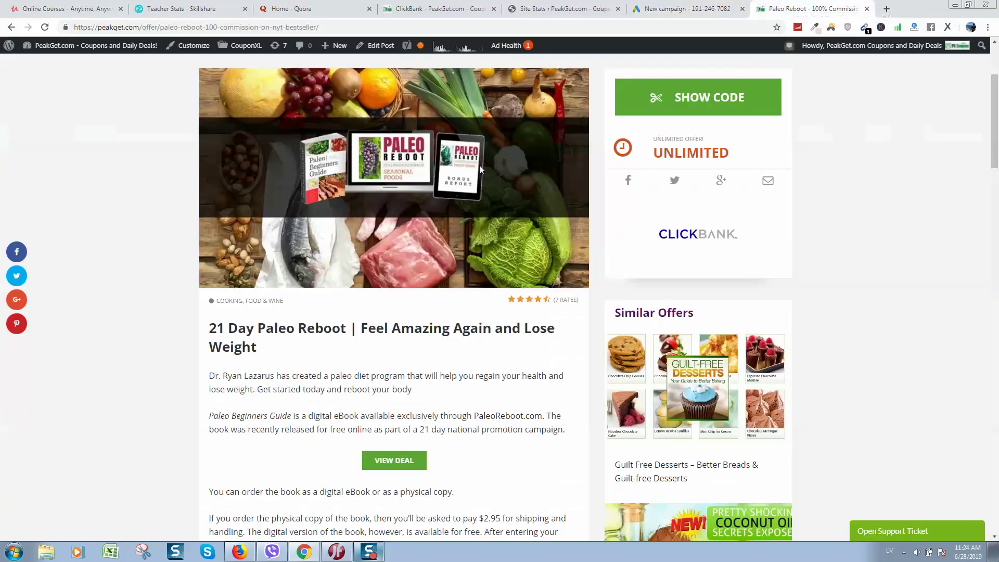
pyautogui.scroll(-2, 363, 261)
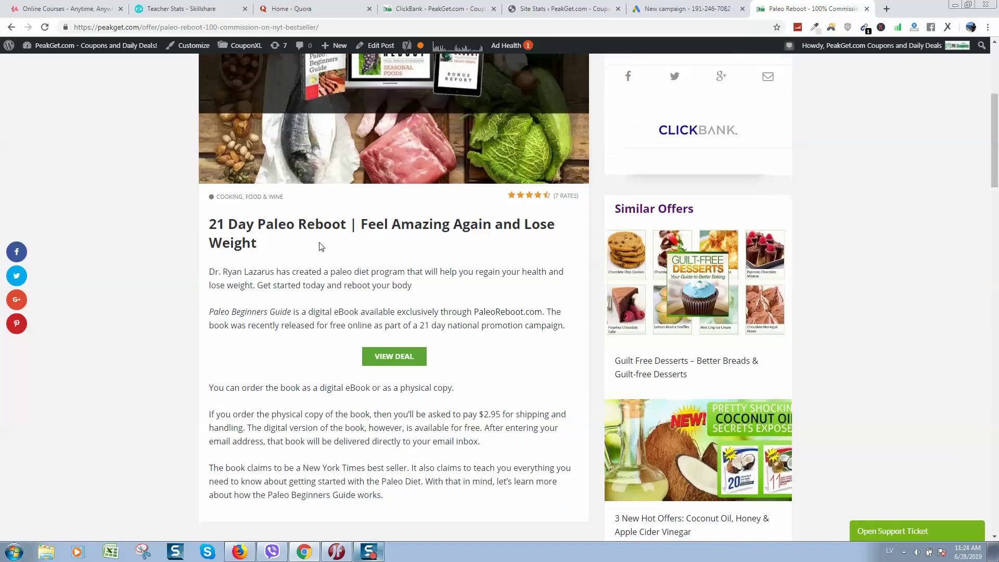
pyautogui.scroll(4, 343, 267)
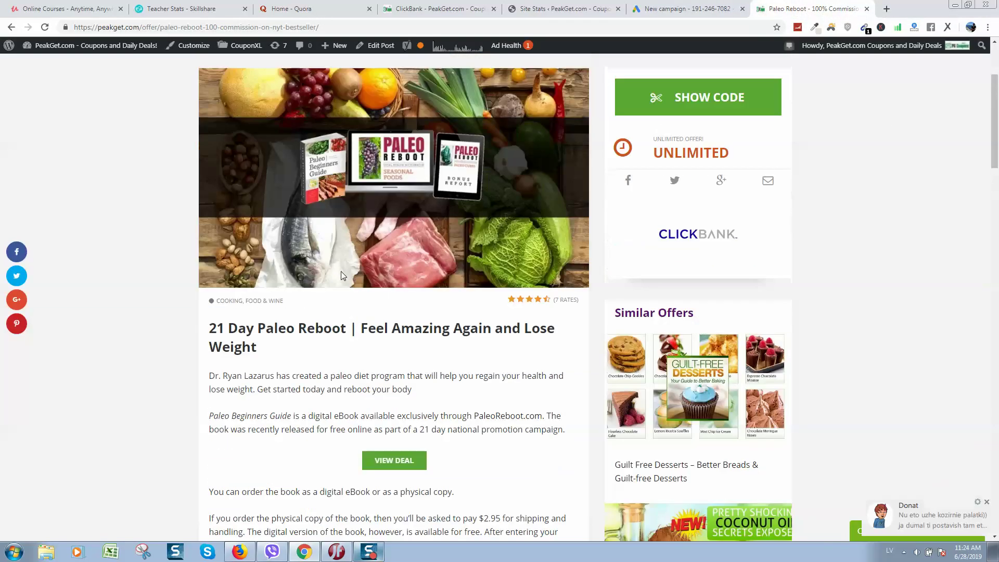
pyautogui.scroll(-4, 267, 312)
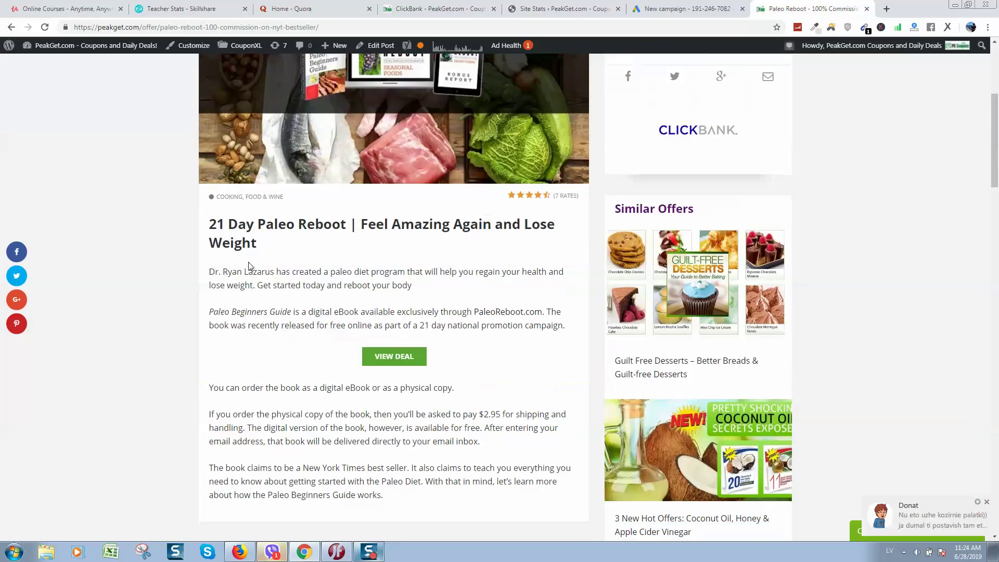
pyautogui.rightClick(394, 353)
pyautogui.click(411, 362)
pyautogui.click(829, 6)
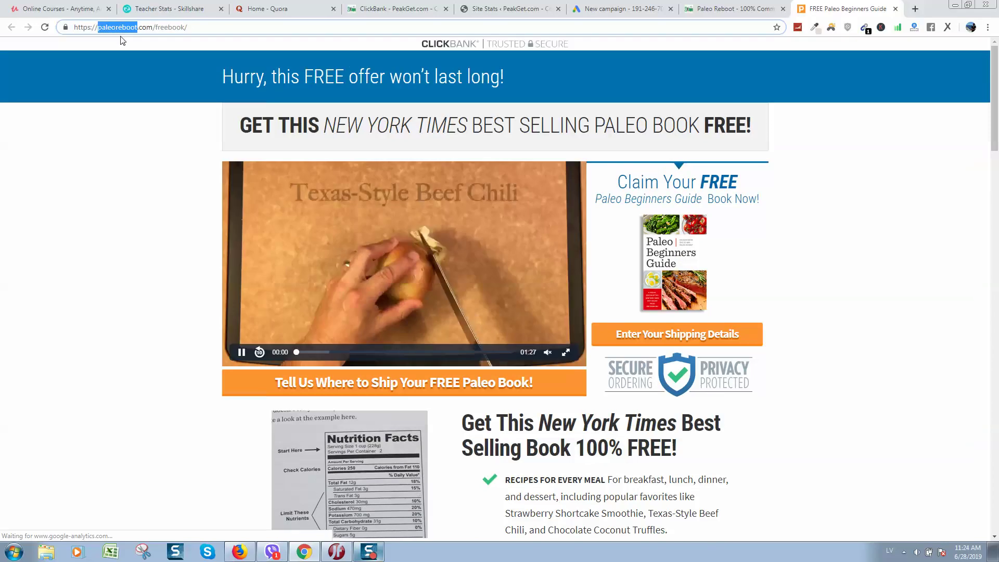
pyautogui.click(120, 29)
# Google 'paleoreboot', then 'paleo reboot' (260/mo, $0.22 CPC), and return to the new campaign
pyautogui.write('paleoreboot')
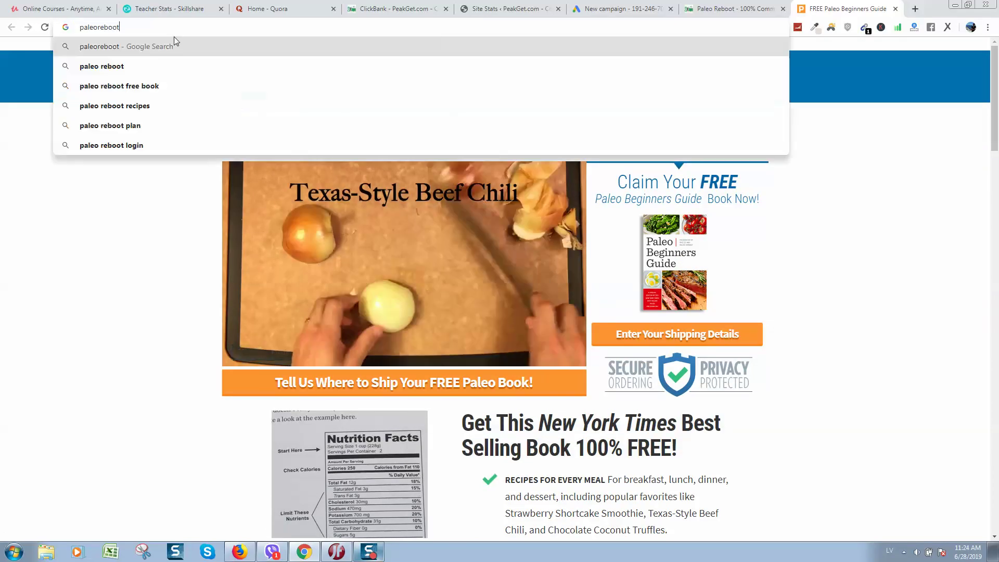
pyautogui.press('Return')
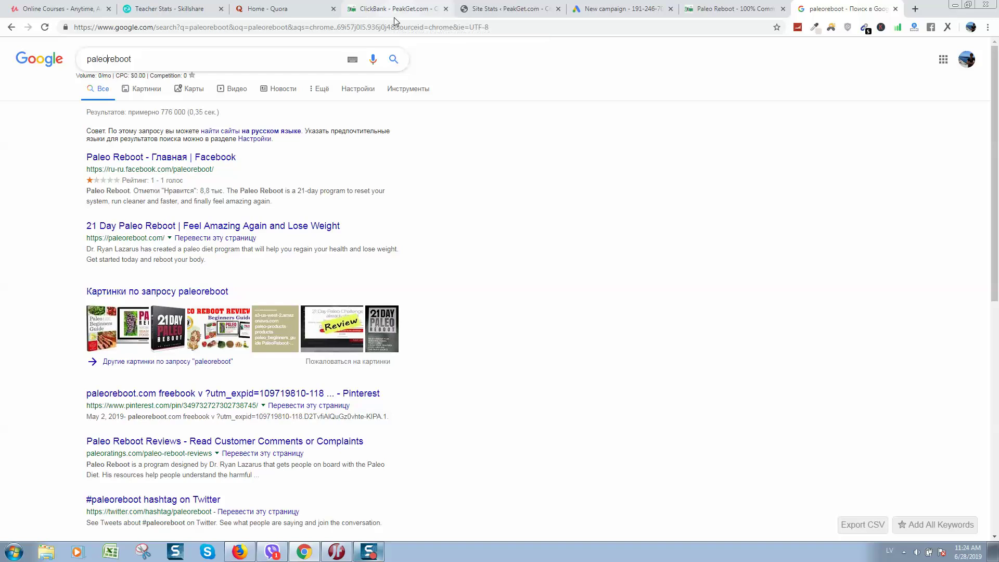
pyautogui.press('Return')
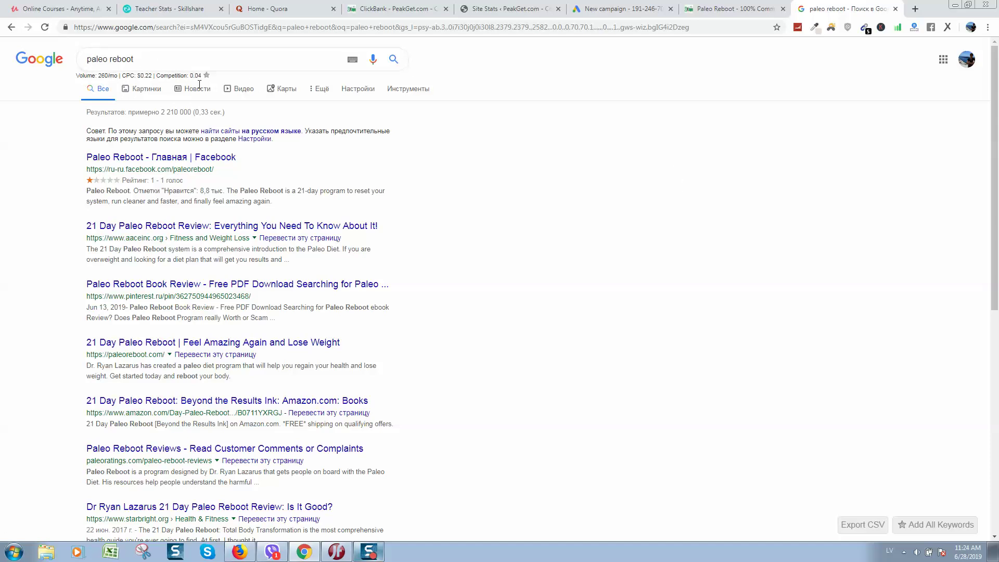
pyautogui.hotkey('ctrl', 'a')
pyautogui.hotkey('ctrl', 'c')
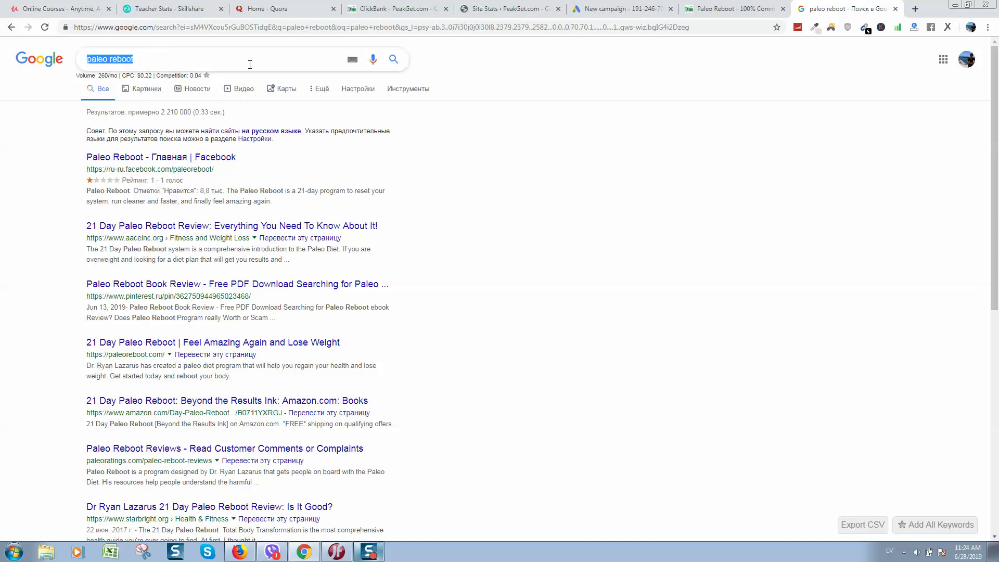
pyautogui.click(678, 165)
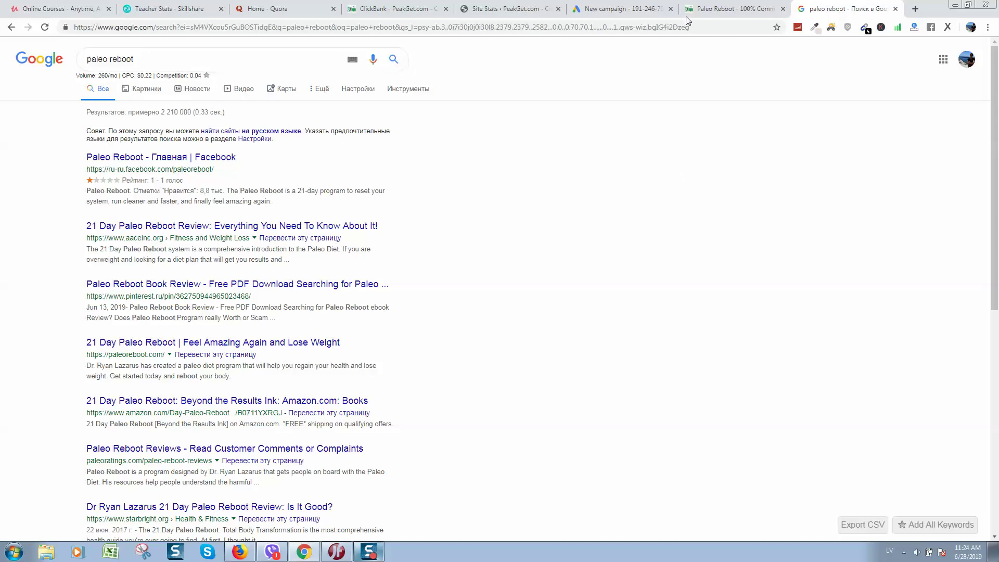
pyautogui.click(572, 10)
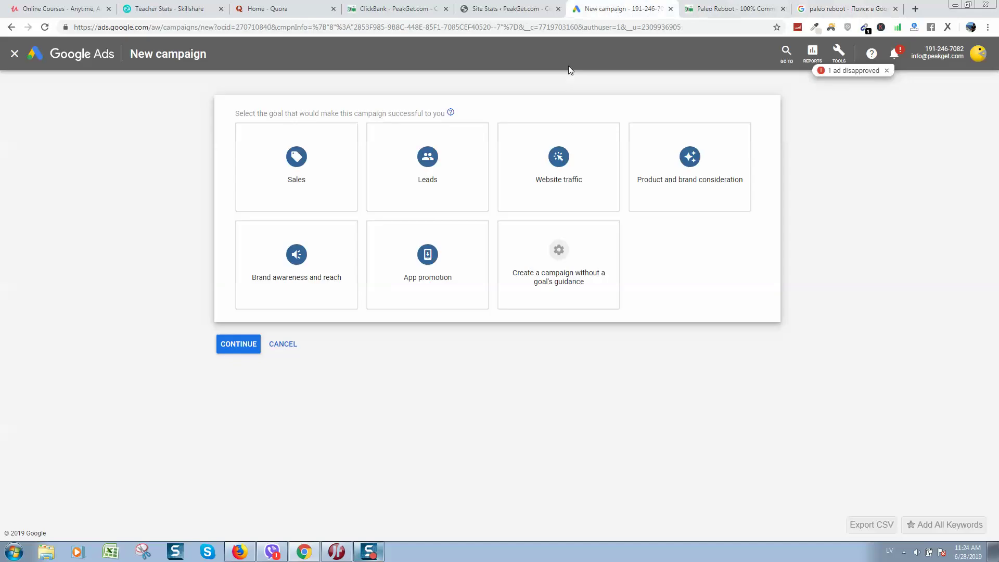
# Choose a Website traffic Search campaign and name it 'paleo reboot'
pyautogui.click(558, 165)
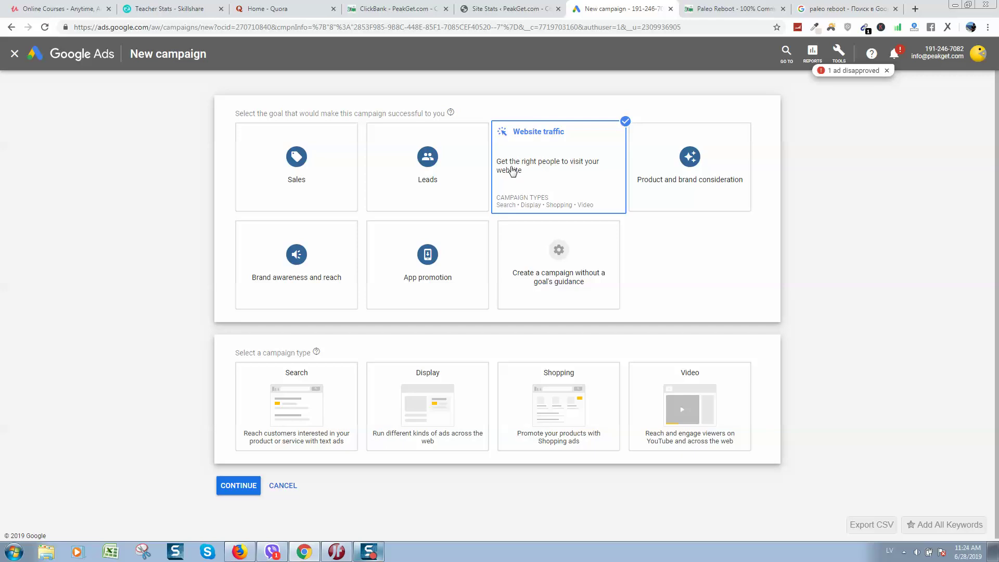
pyautogui.click(300, 362)
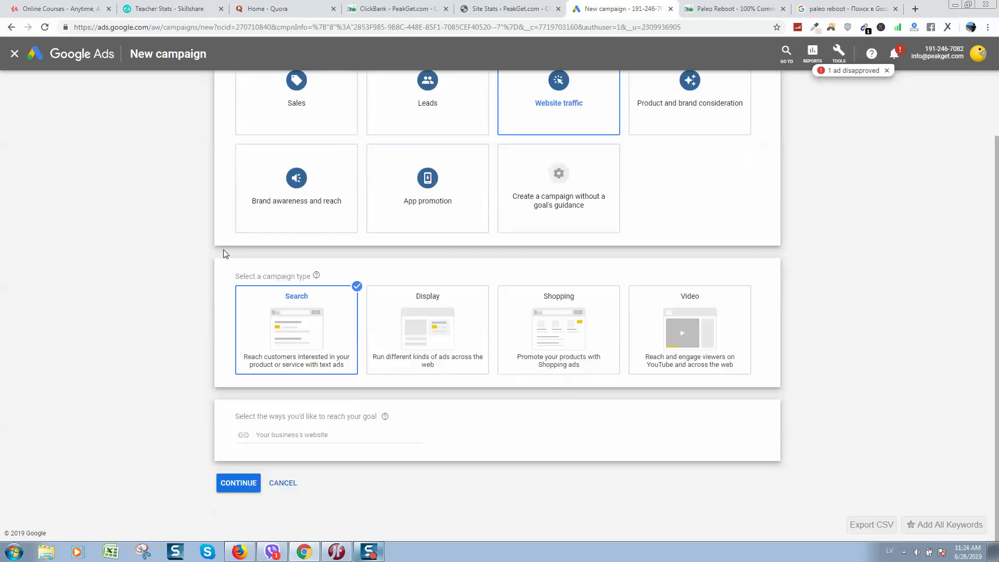
pyautogui.click(259, 476)
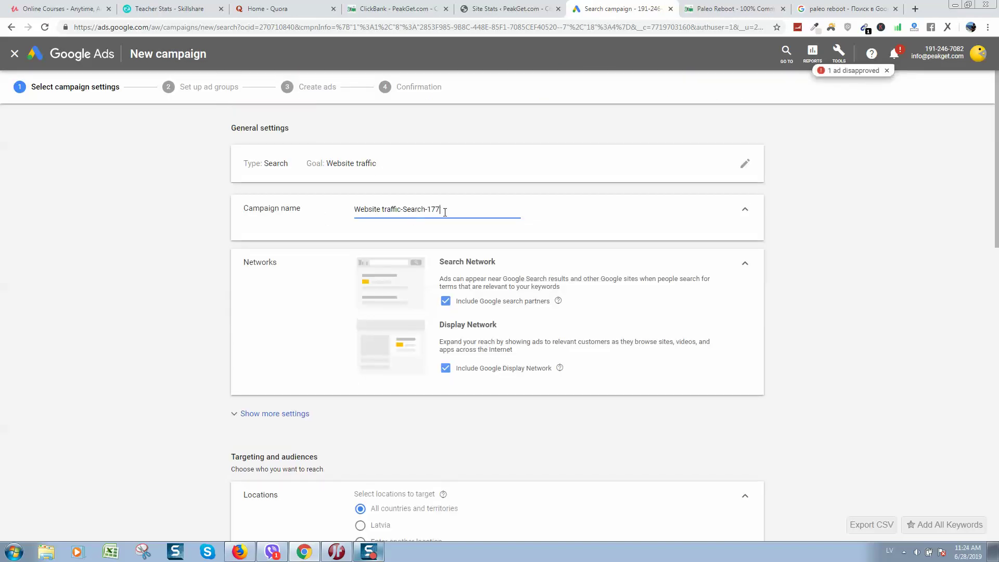
pyautogui.moveTo(440, 210); pyautogui.dragTo(382, 210)
pyautogui.hotkey('ctrl', 'a')
pyautogui.write('paleo reboot')
# Enter a $10.00 average daily budget
pyautogui.scroll(-5, 374, 245)
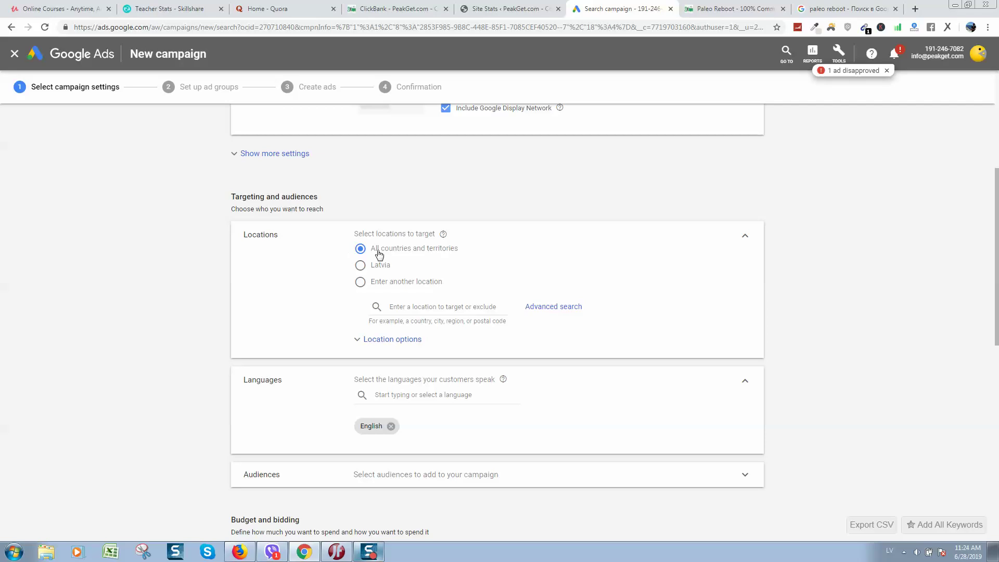
pyautogui.scroll(-1, 373, 324)
pyautogui.scroll(-2, 392, 346)
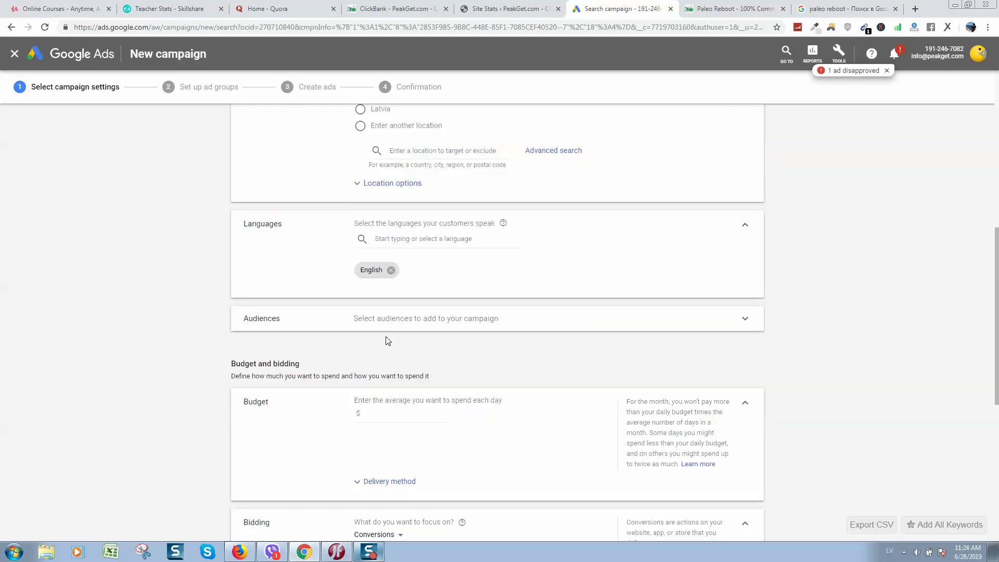
pyautogui.click(473, 399)
pyautogui.scroll(-4, 497, 389)
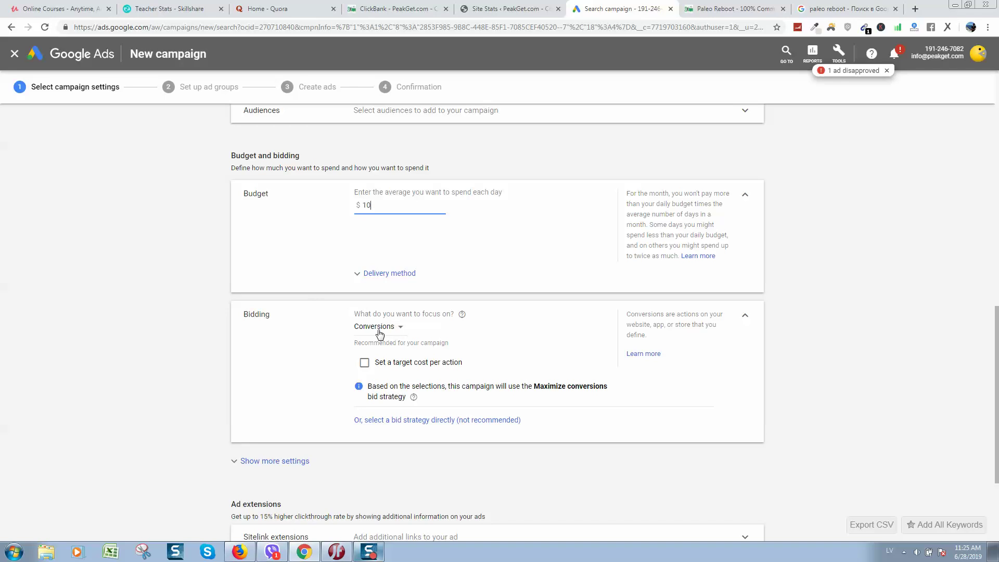
# Focus bidding on Clicks with a $0.03 maximum CPC limit and save the settings
pyautogui.click(379, 329)
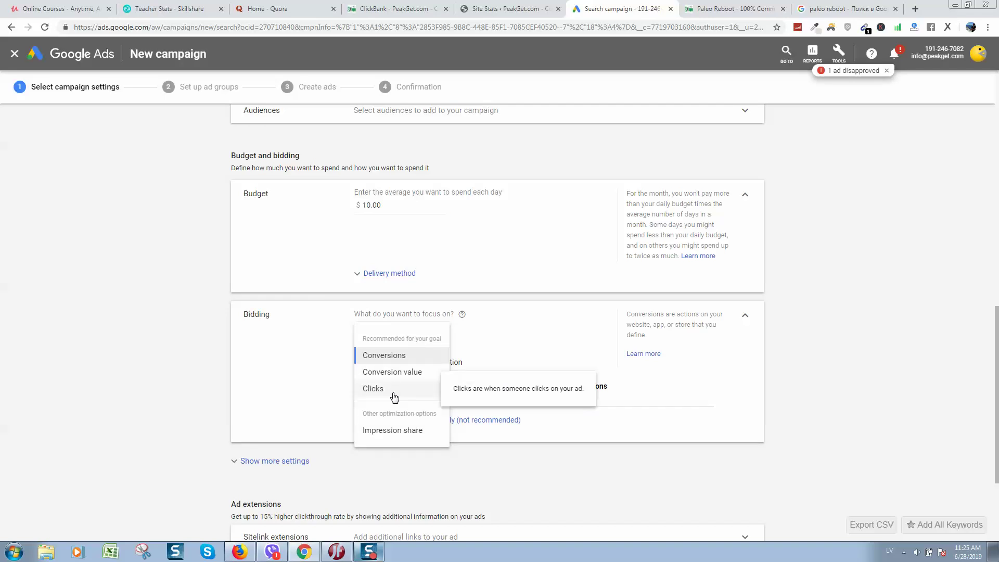
pyautogui.click(393, 398)
pyautogui.click(379, 381)
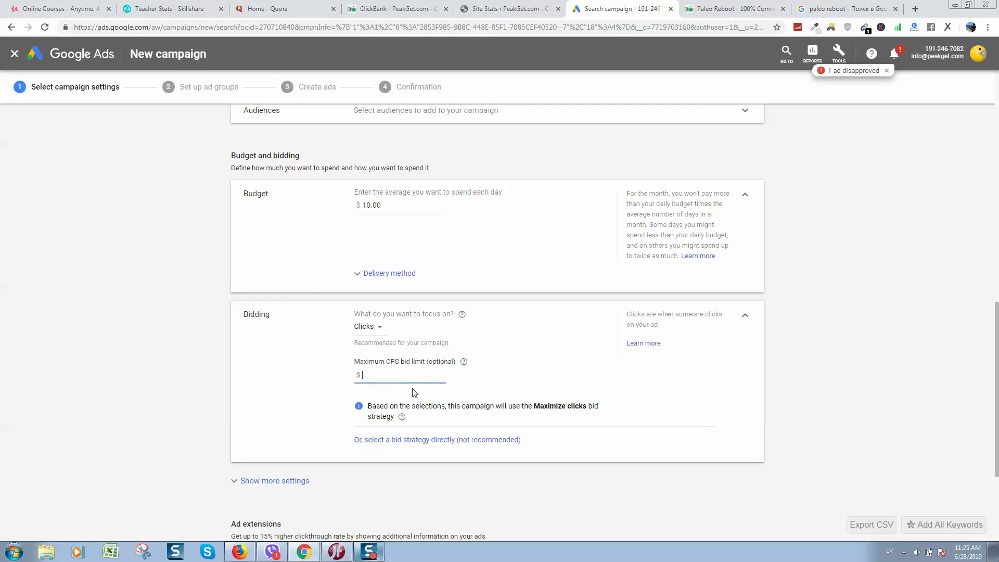
pyautogui.write('0.03')
pyautogui.click(147, 362)
pyautogui.scroll(-3, 250, 294)
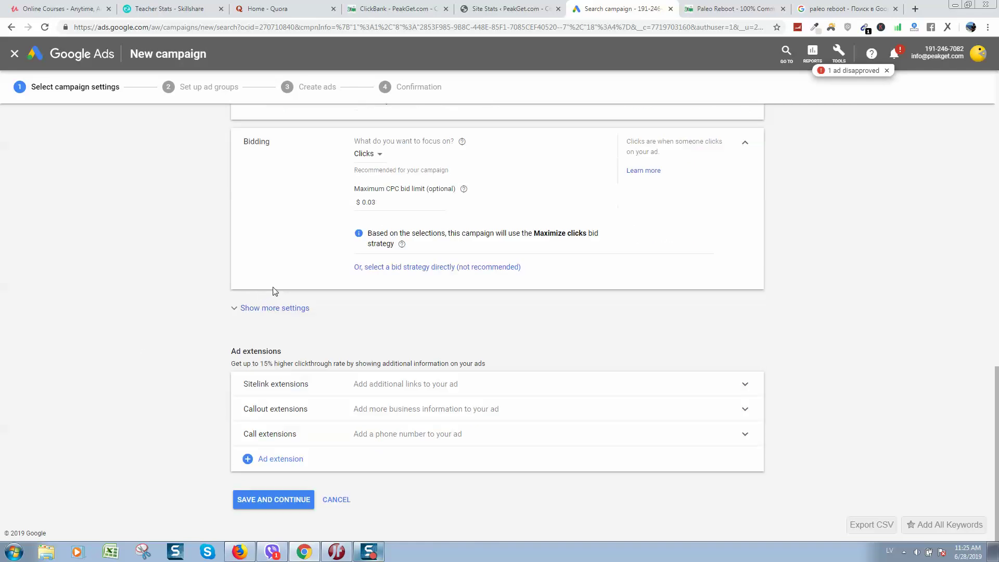
pyautogui.click(263, 499)
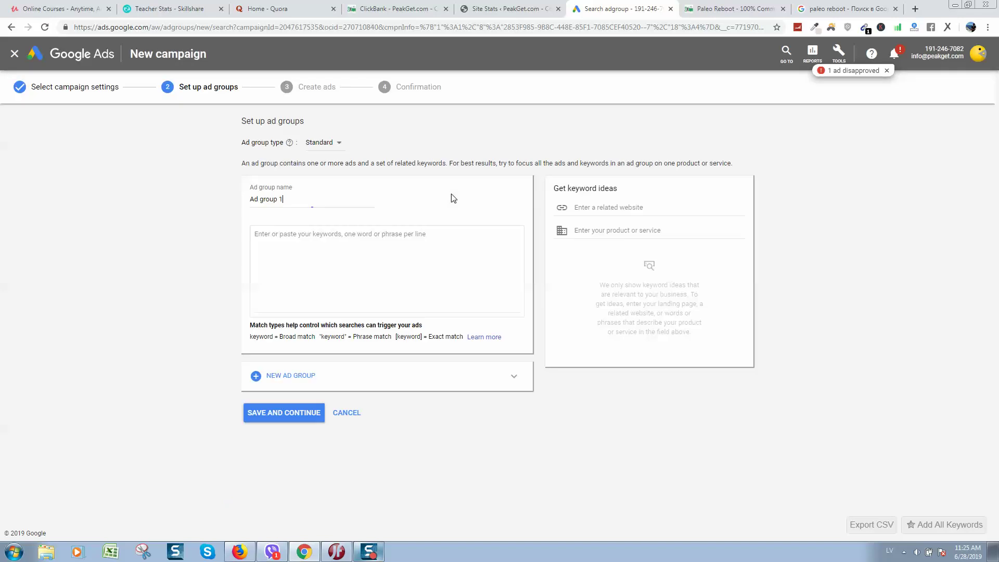
# Replace 'Ad group 1' with 'paleo reboot' and enter the quoted keyword "paleo reboot"
pyautogui.moveTo(305, 202); pyautogui.dragTo(131, 194)
pyautogui.write('paleo reboot')
pyautogui.click(285, 232)
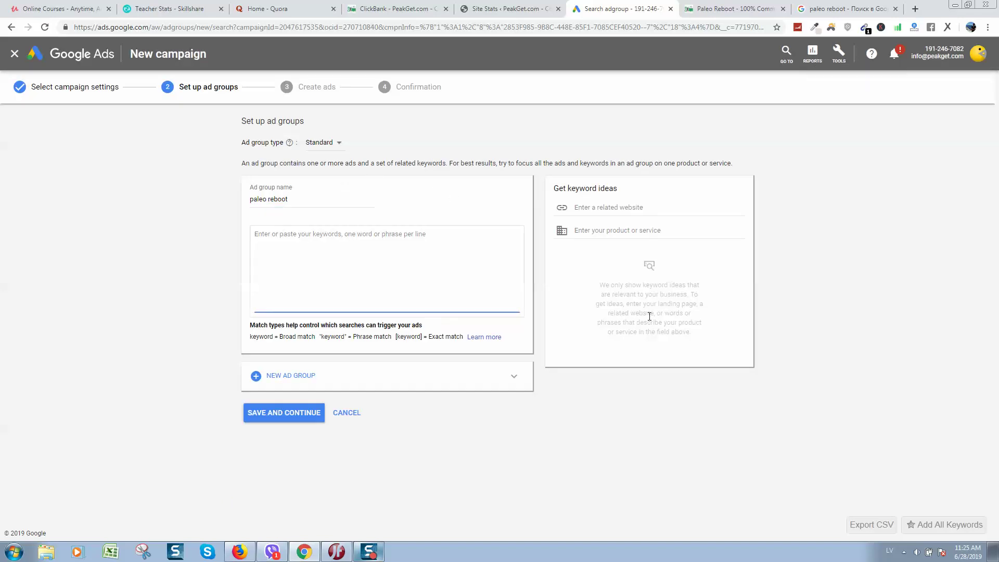
pyautogui.write('"')
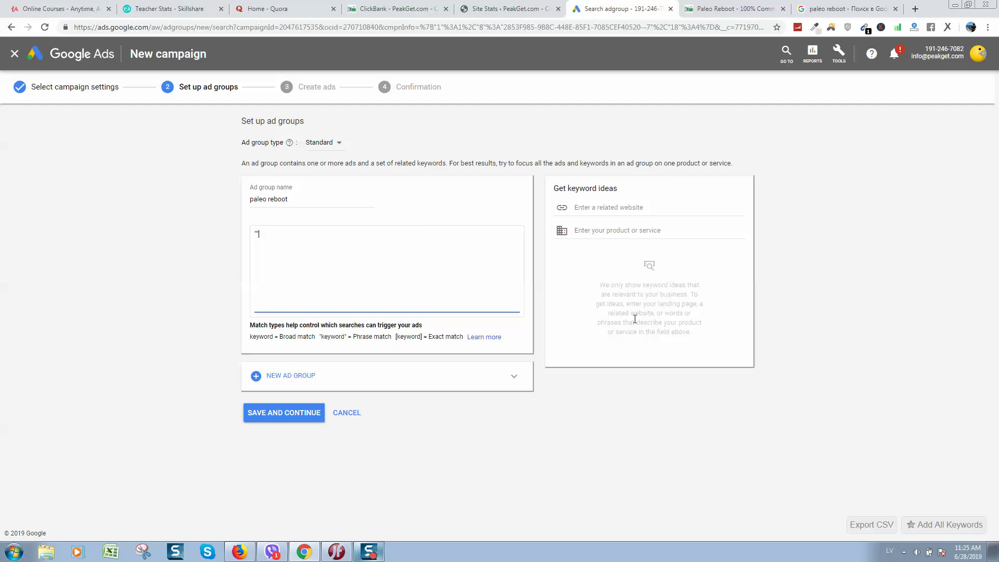
pyautogui.hotkey('ctrl', 'v')
pyautogui.moveTo(507, 341); pyautogui.dragTo(210, 234)
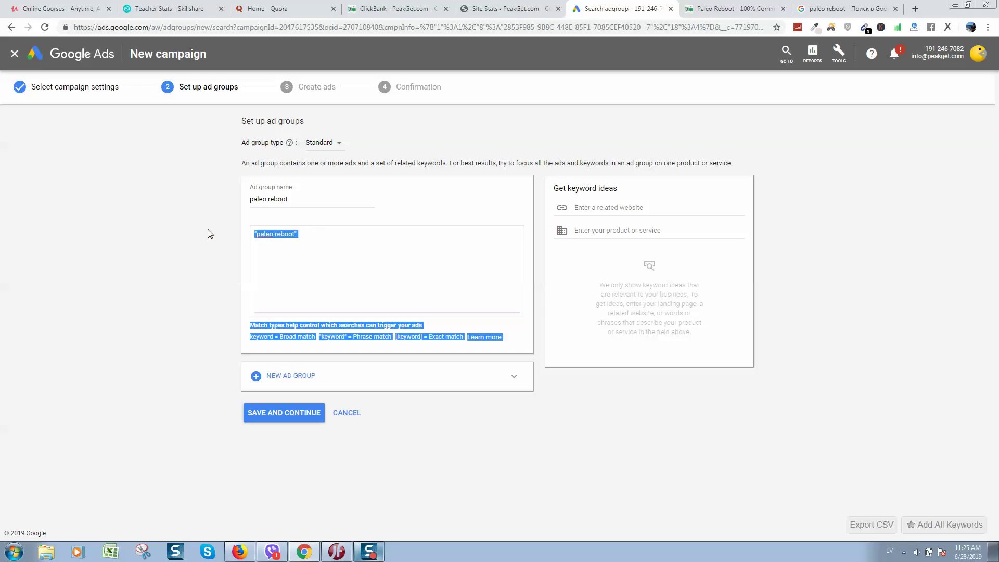
pyautogui.click(332, 237)
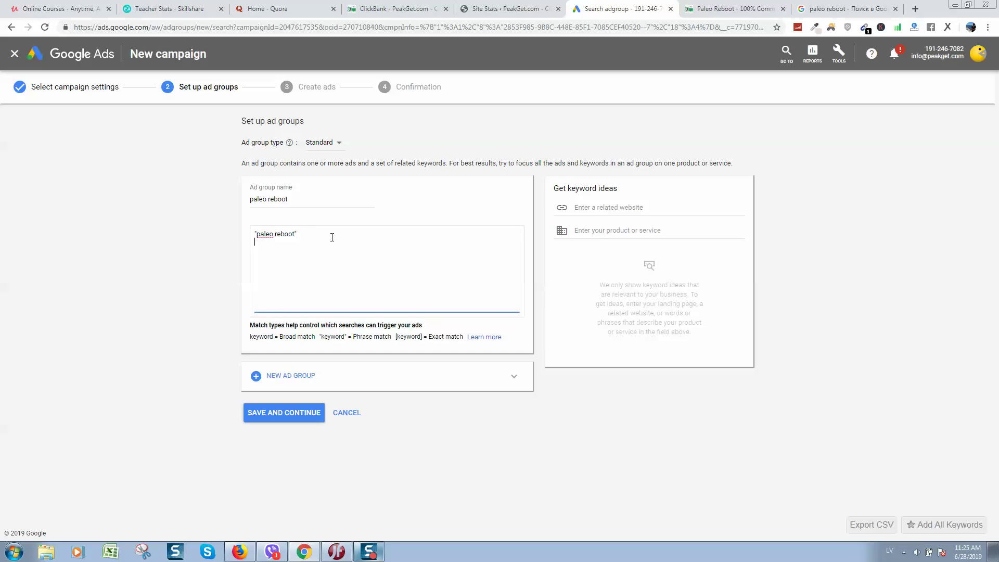
# Select the '21 Day Paleo Reboot' offer title and search Google for it
pyautogui.click(700, 7)
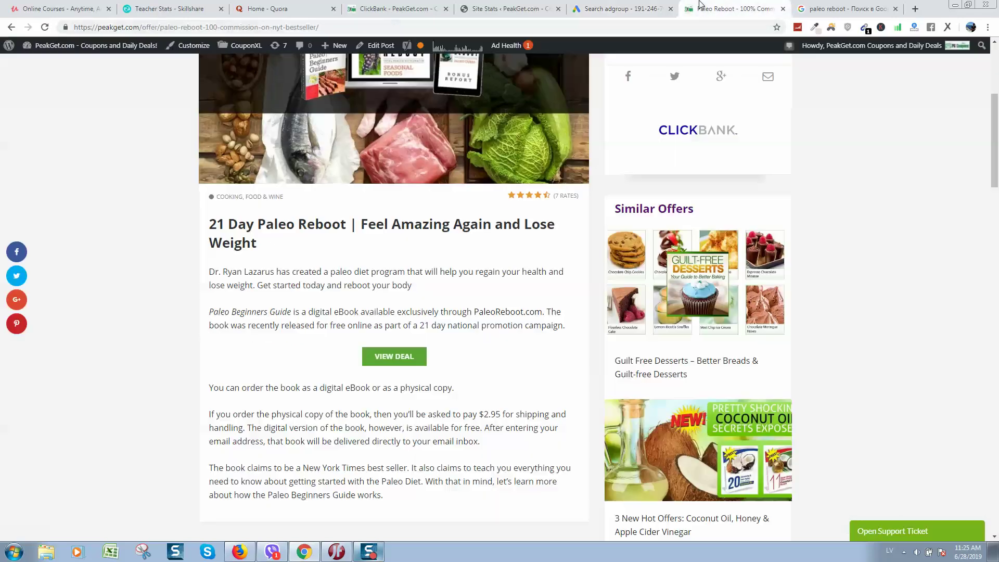
pyautogui.moveTo(202, 227); pyautogui.dragTo(353, 225)
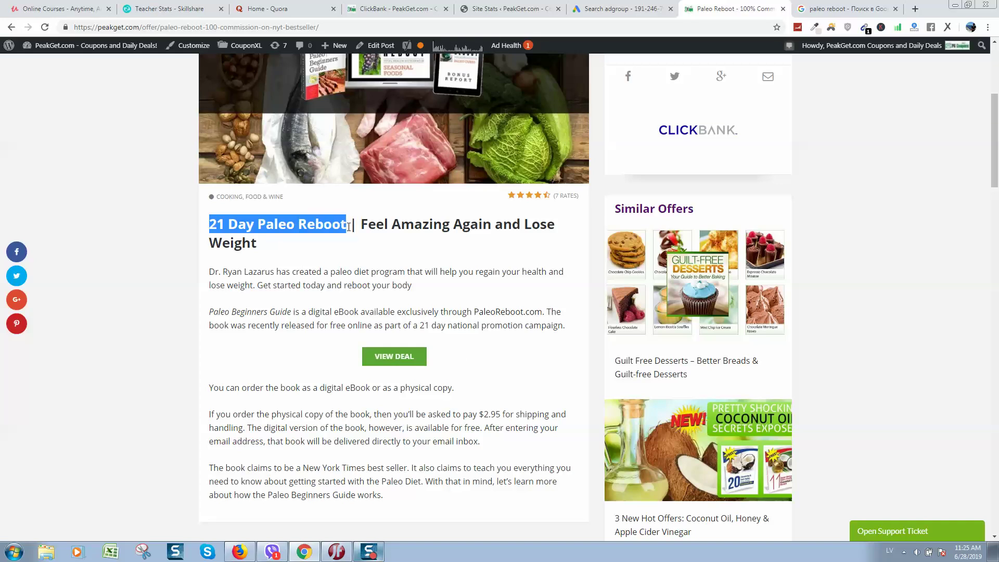
pyautogui.rightClick(334, 227)
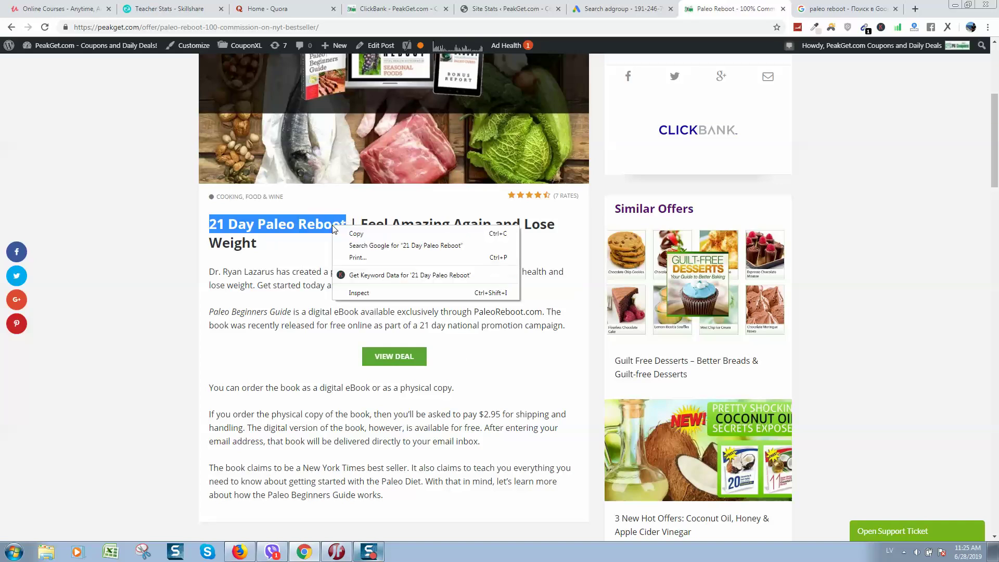
pyautogui.click(369, 250)
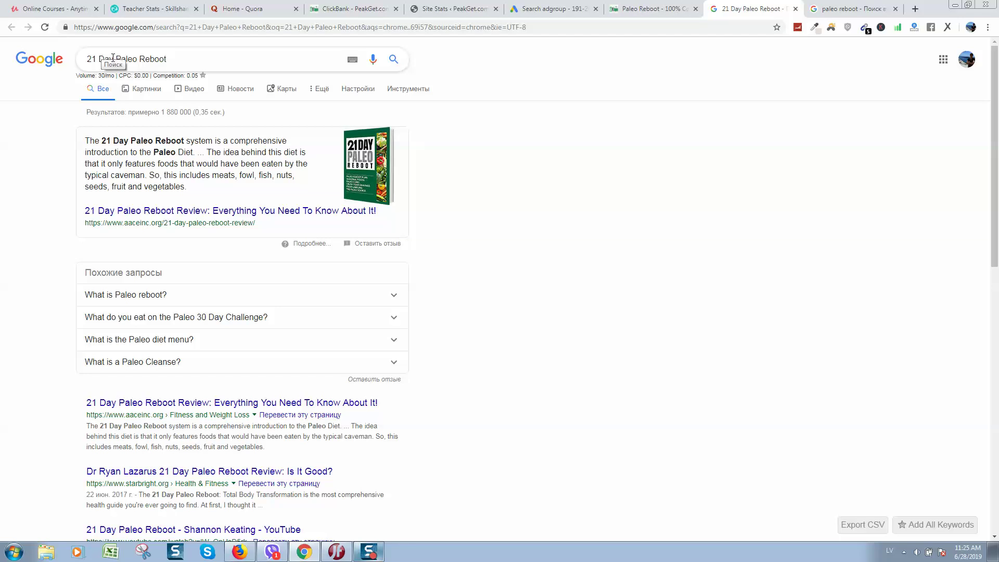
# Trim the query to 'Paleo Reboot' (260/mo, $0.22 CPC) and return to the ad group setup
pyautogui.moveTo(114, 60); pyautogui.dragTo(25, 59)
pyautogui.press('BackSpace')
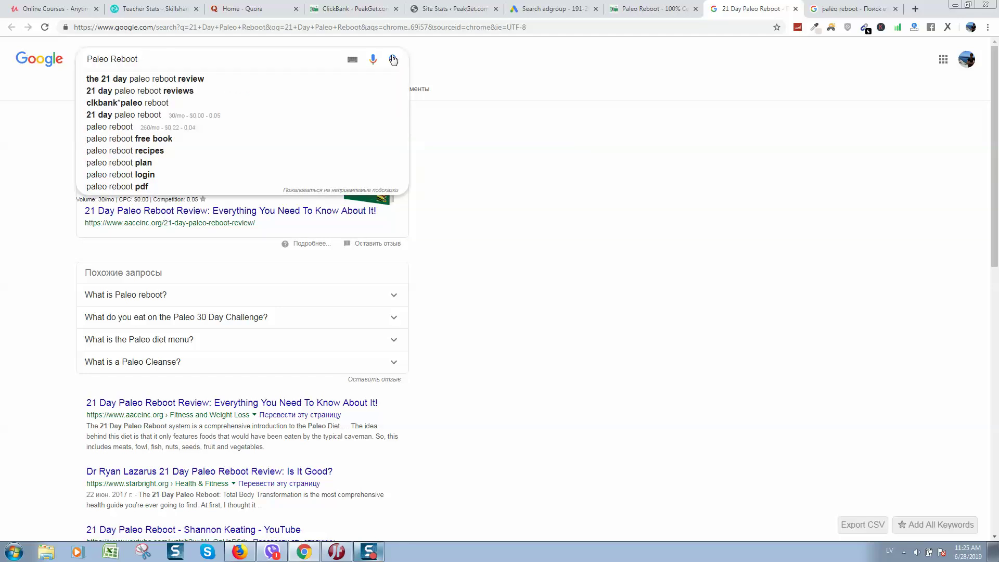
pyautogui.click(394, 60)
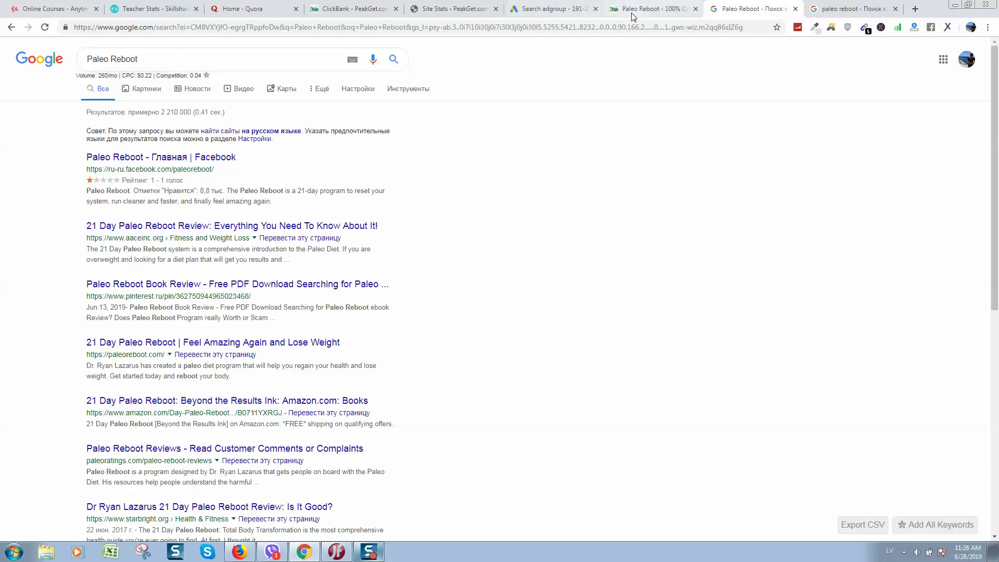
pyautogui.click(554, 8)
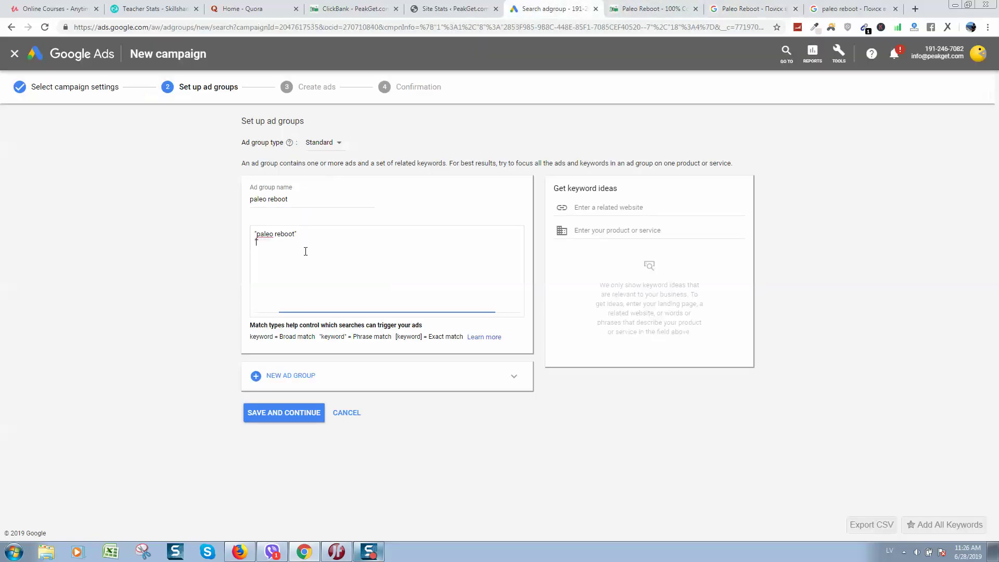
# Leave the 'paleo reboot' keyword unchanged and go back to the PeakGet offer page
pyautogui.click(321, 229)
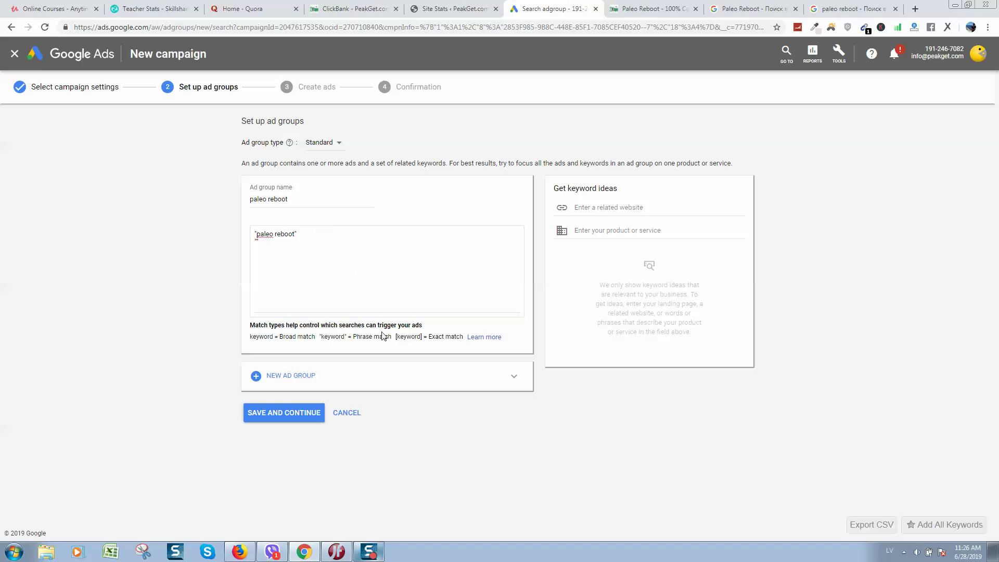
pyautogui.moveTo(297, 233); pyautogui.dragTo(253, 234)
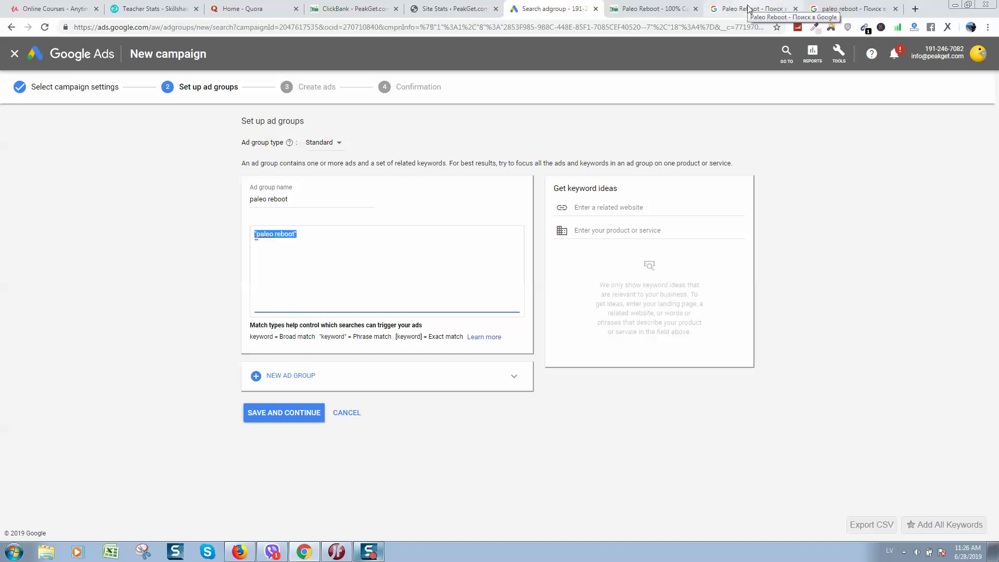
pyautogui.click(651, 9)
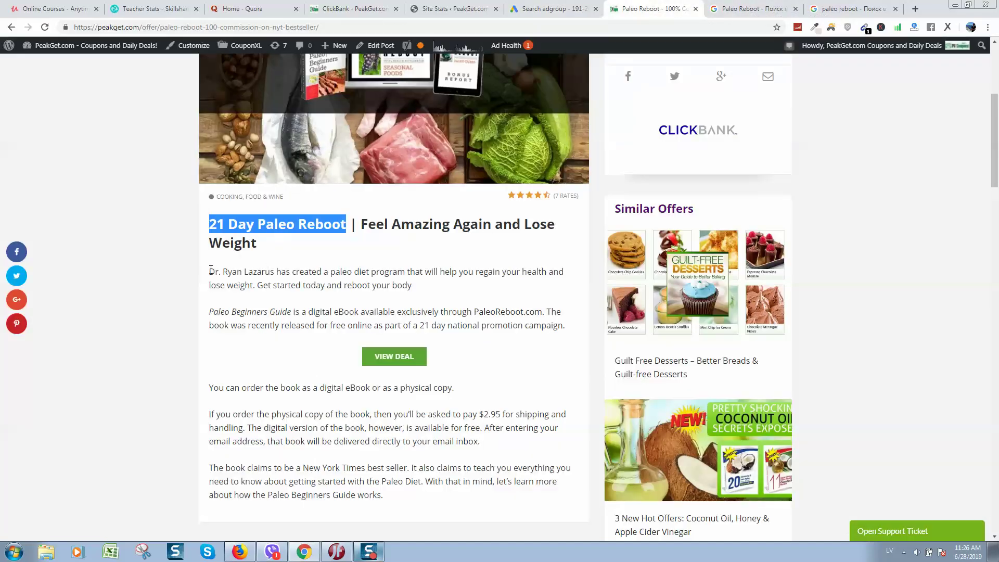
# Google the program author's name (70/mo, $0.00 CPC), then return to the ad group setup
pyautogui.moveTo(268, 271); pyautogui.dragTo(224, 271)
pyautogui.click(271, 274)
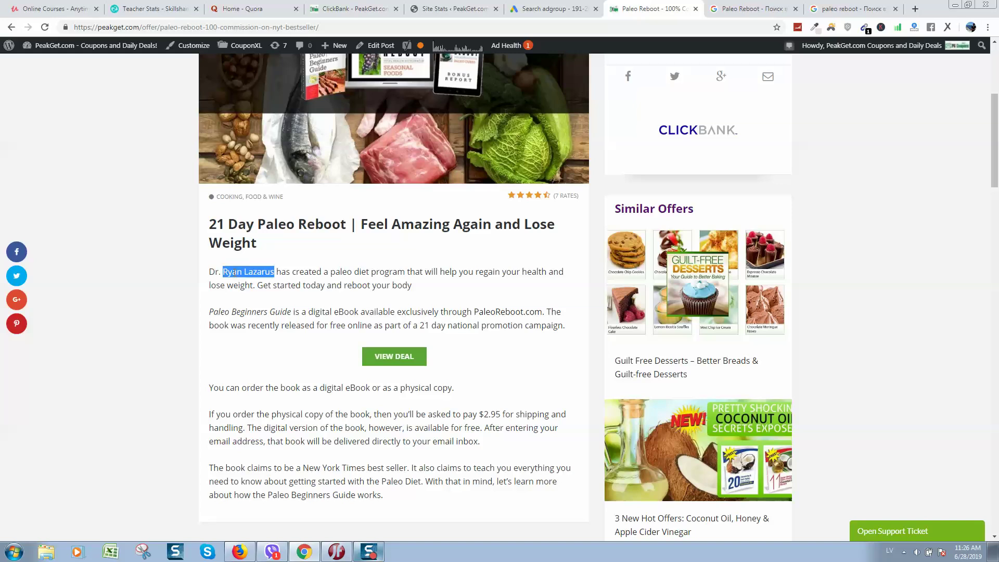
pyautogui.rightClick(235, 271)
pyautogui.click(262, 292)
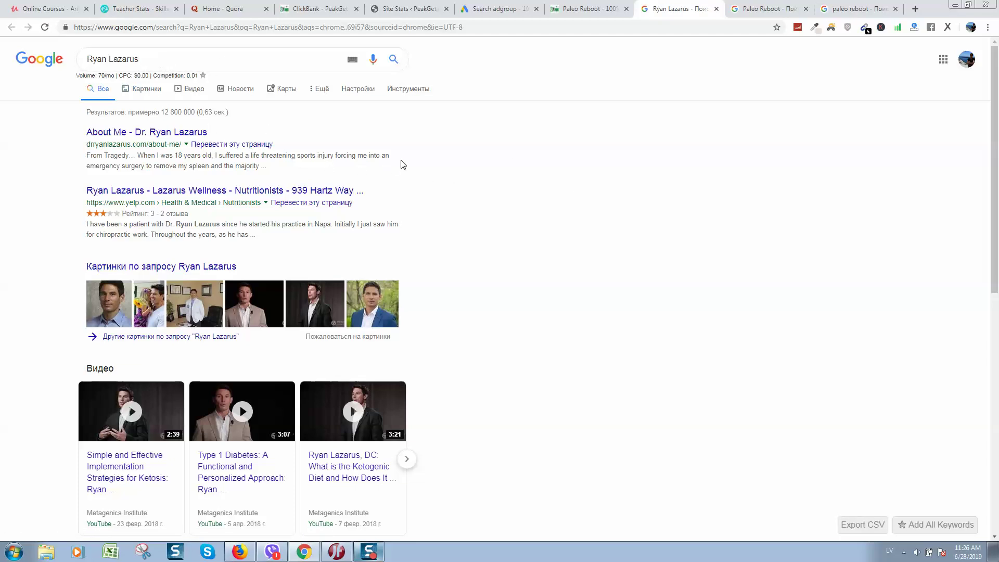
pyautogui.scroll(-6, 579, 164)
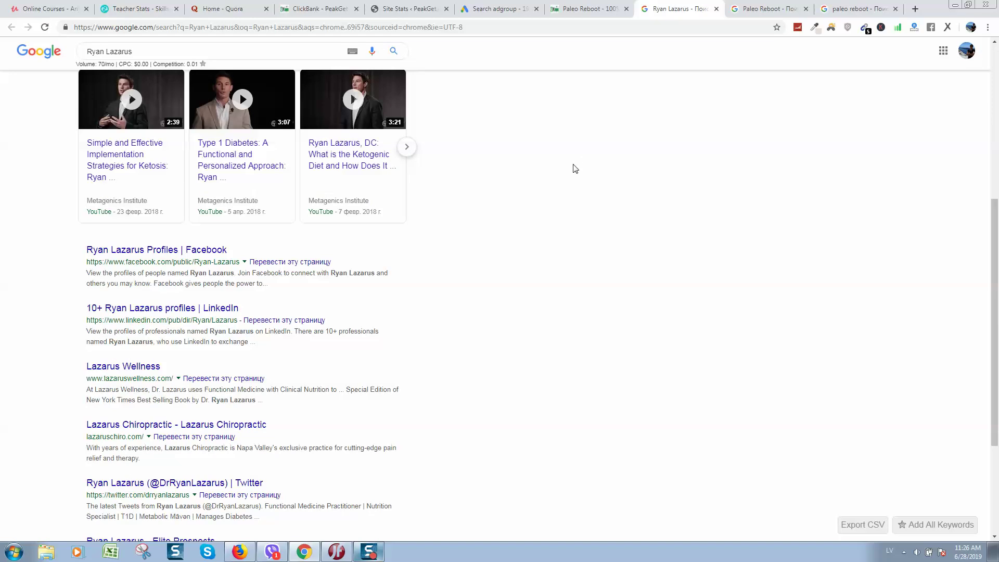
pyautogui.scroll(-3, 572, 170)
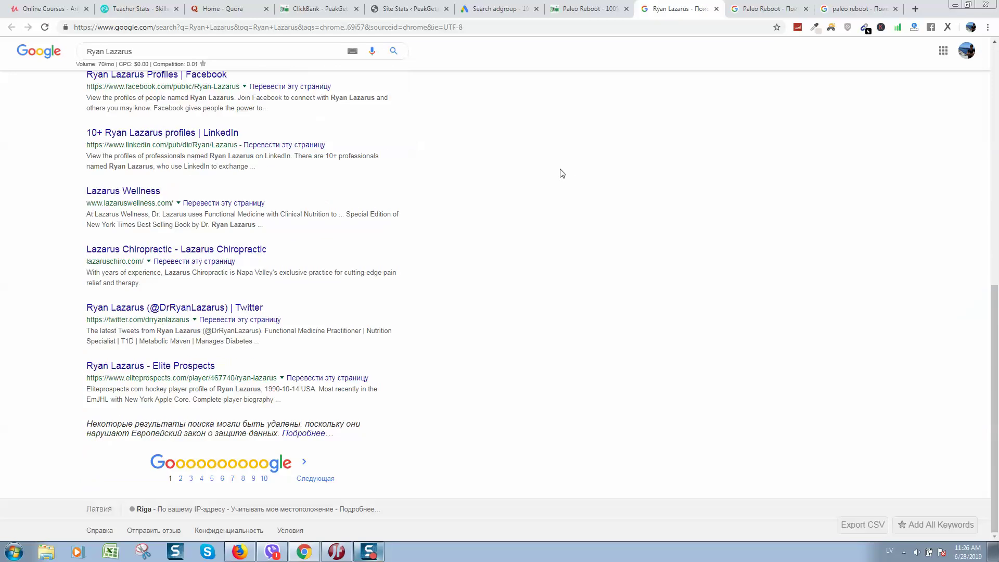
pyautogui.scroll(10, 567, 172)
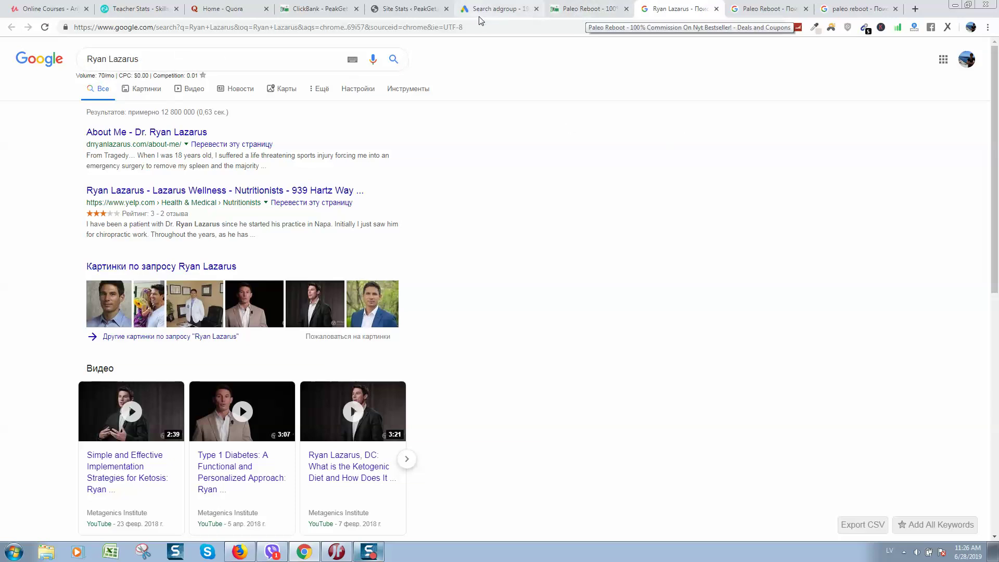
pyautogui.click(522, 12)
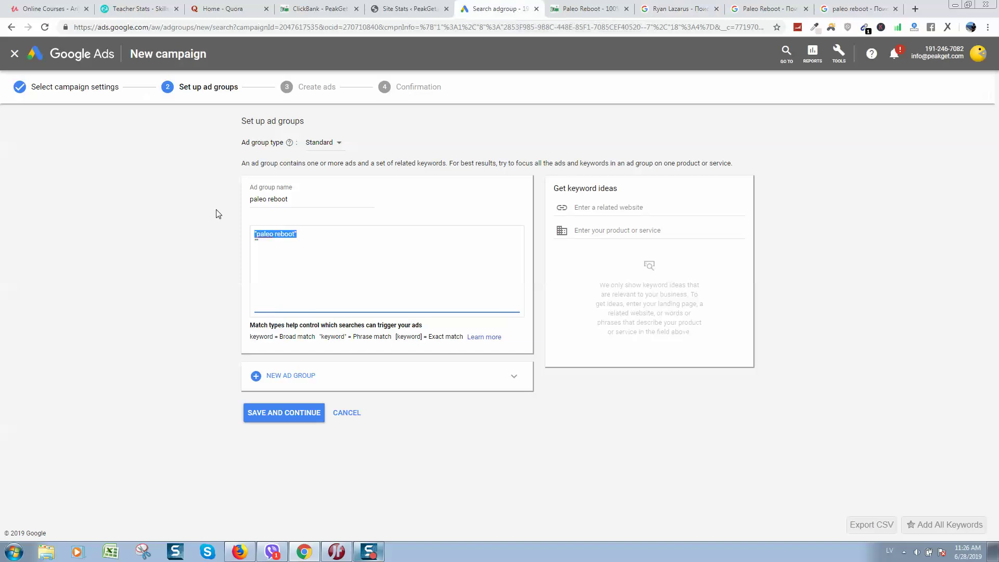
# Save the paleo reboot ad group with its "paleo reboot" phrase keyword and continue to ad creation
pyautogui.click(295, 245)
pyautogui.click(290, 421)
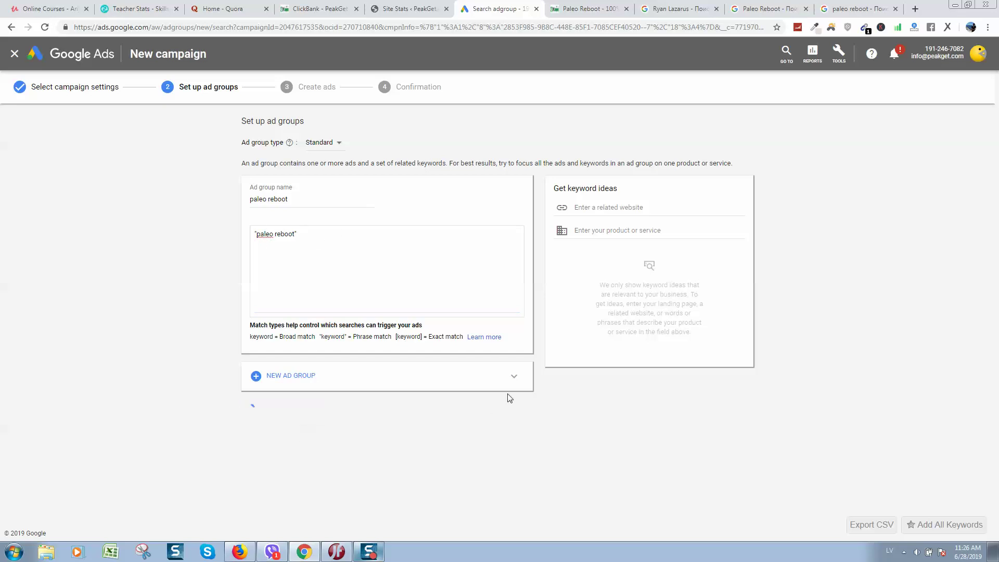